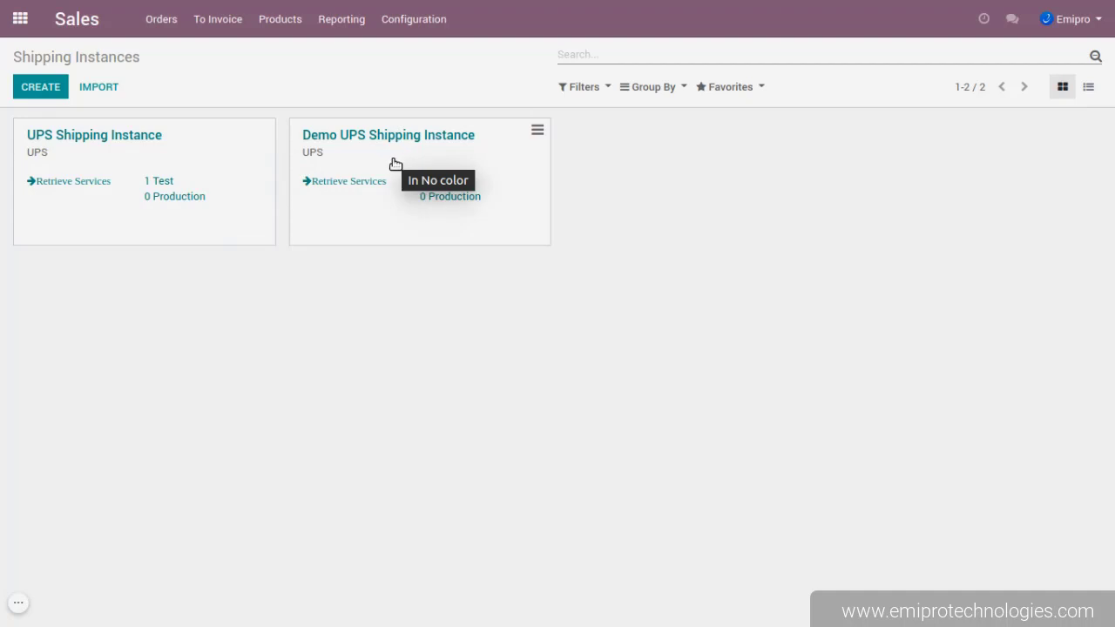
Step: Open the Demo UPS Shipping Instance for editing, review its credentials and shipping services, and save the record
left_click(392, 163)
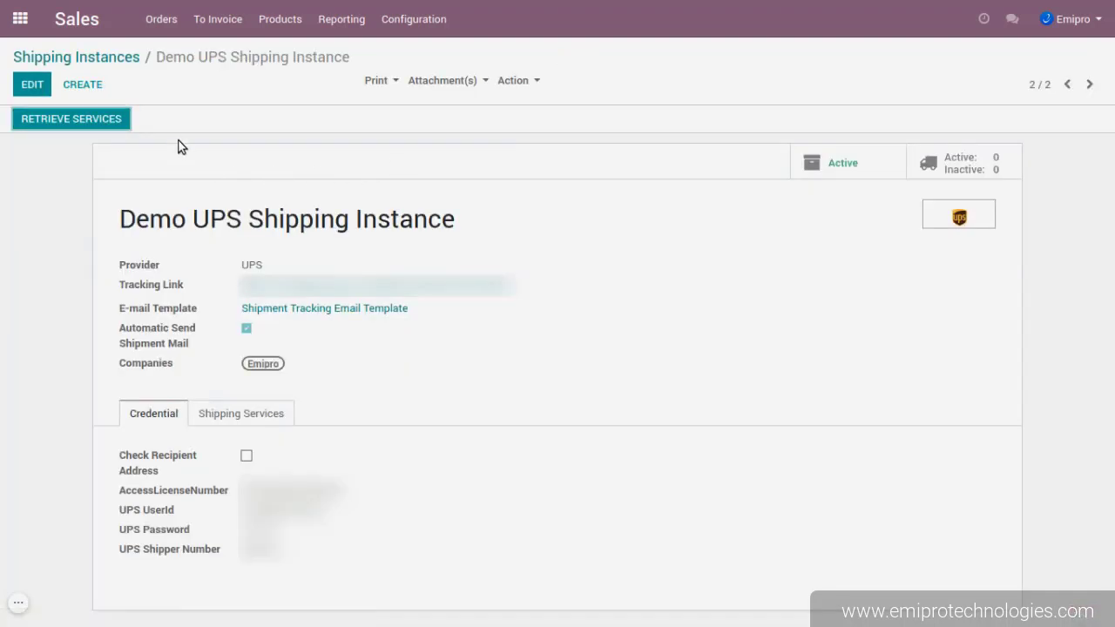
left_click(33, 84)
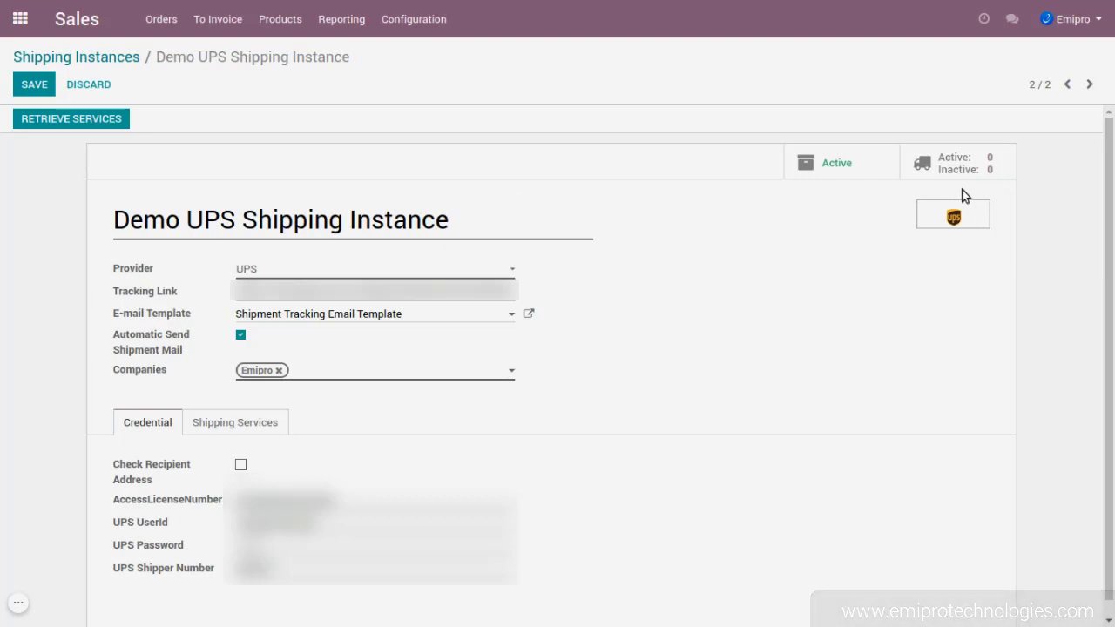
scroll(735, 300, "down", 1)
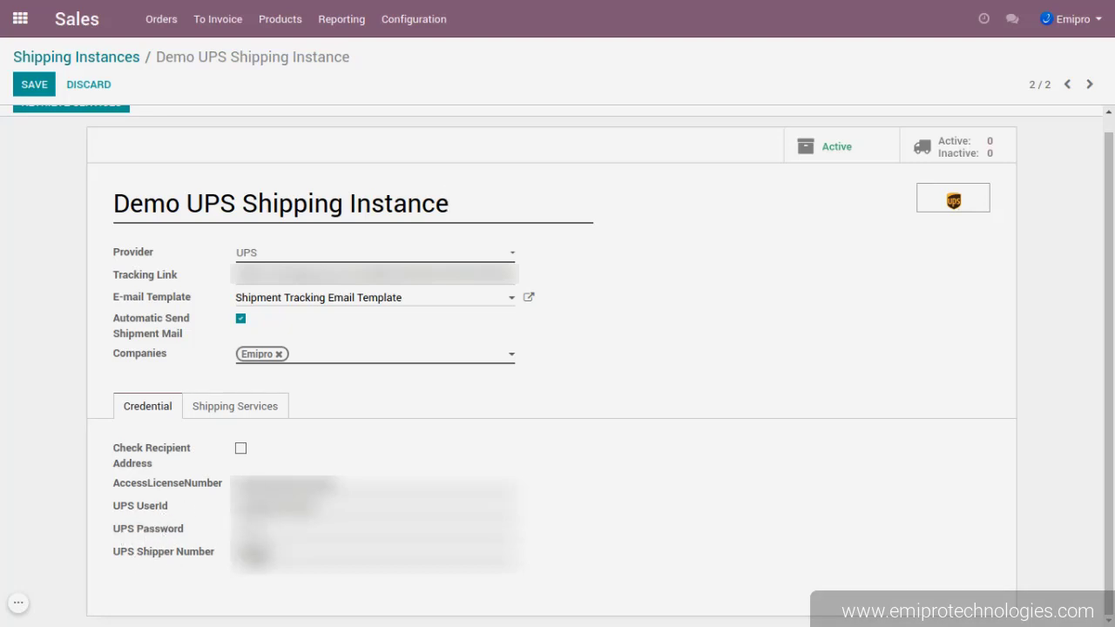
left_click(244, 407)
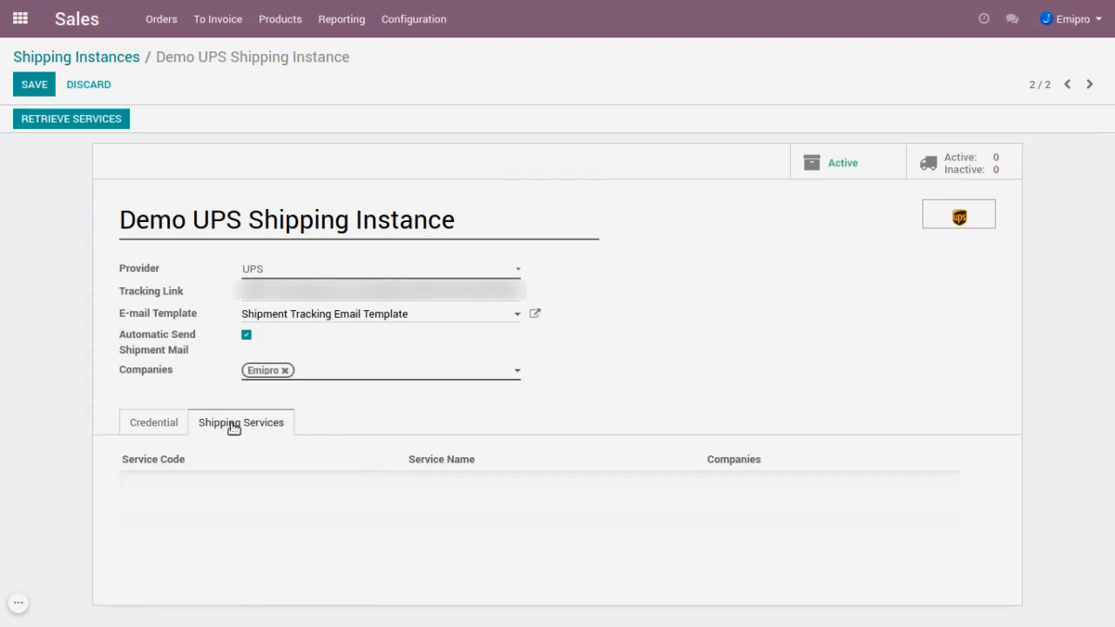
left_click(161, 423)
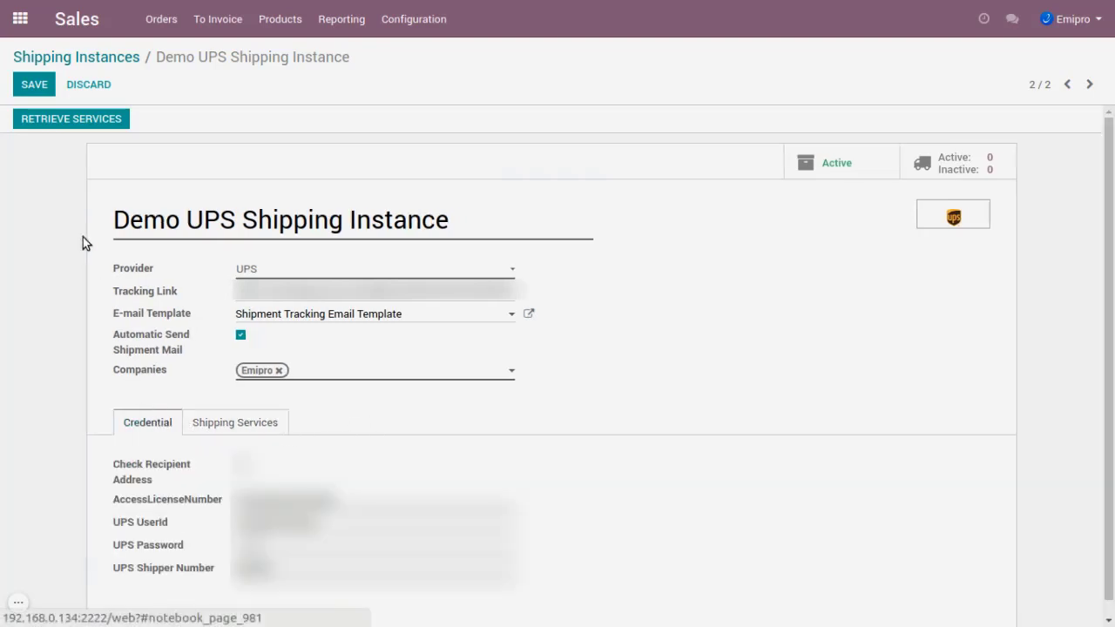
left_click(35, 85)
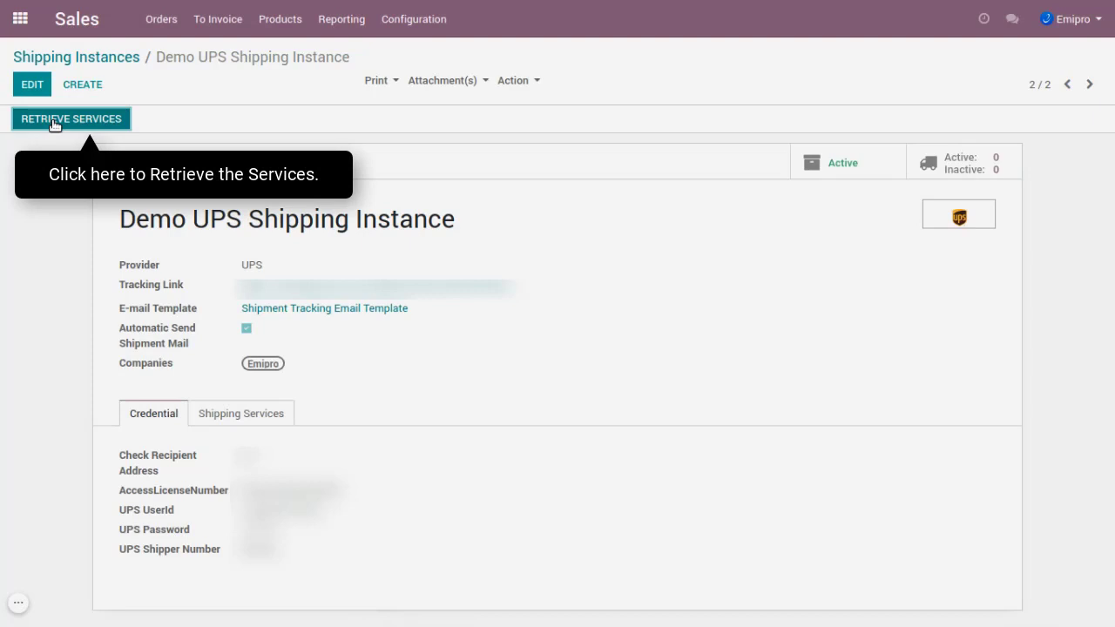
Step: Retrieve the UPS shipping services for the instance, leaving Use ToAddress Different unchecked
left_click(54, 123)
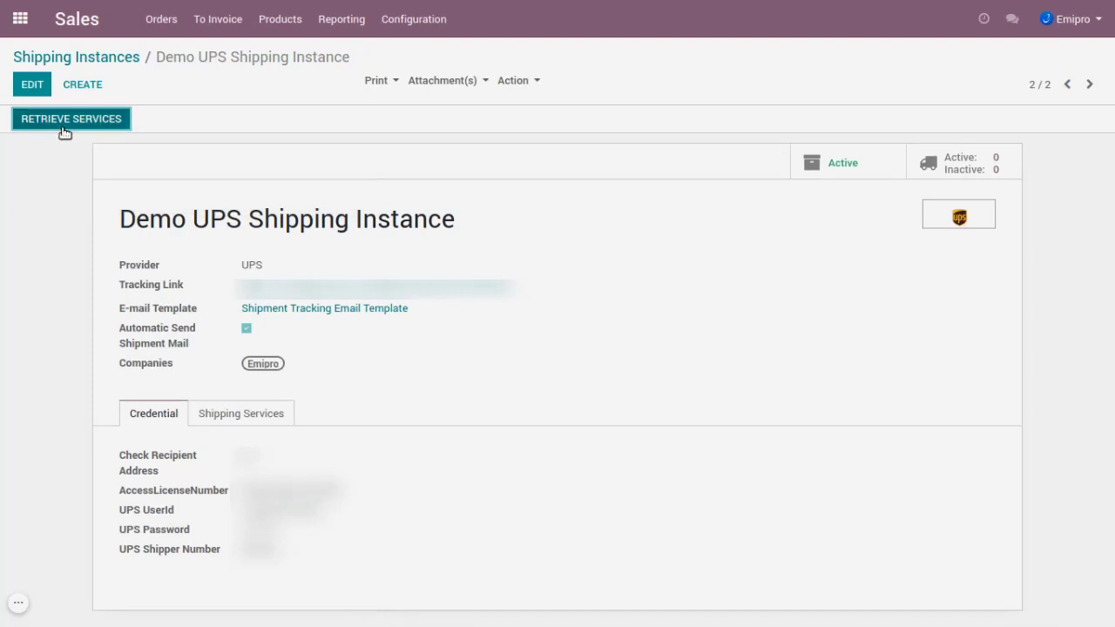
left_click(62, 127)
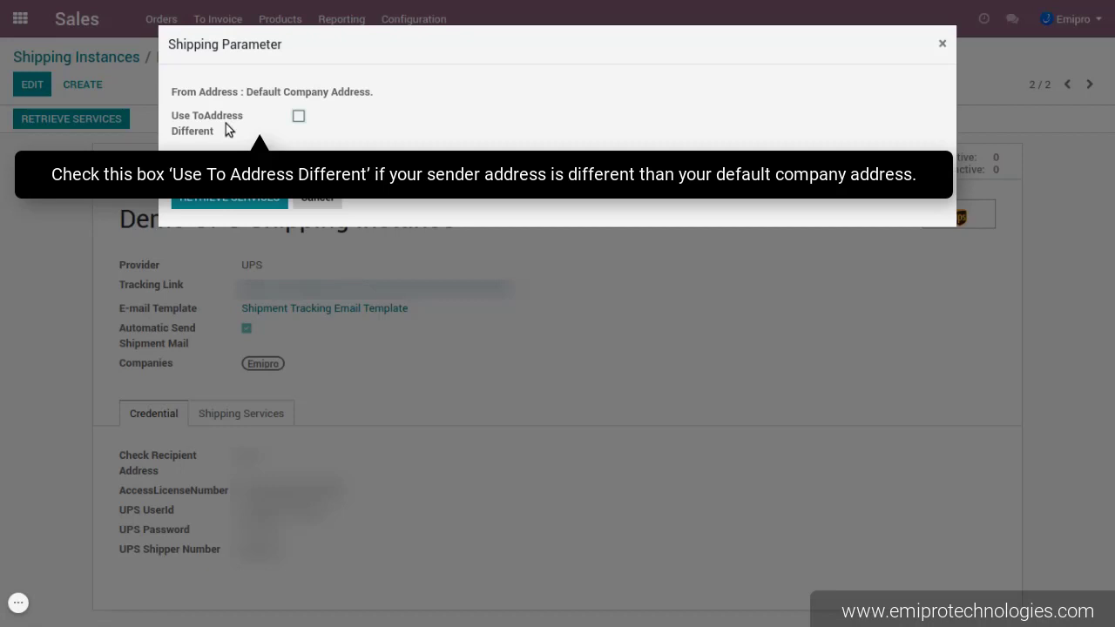
left_click(298, 116)
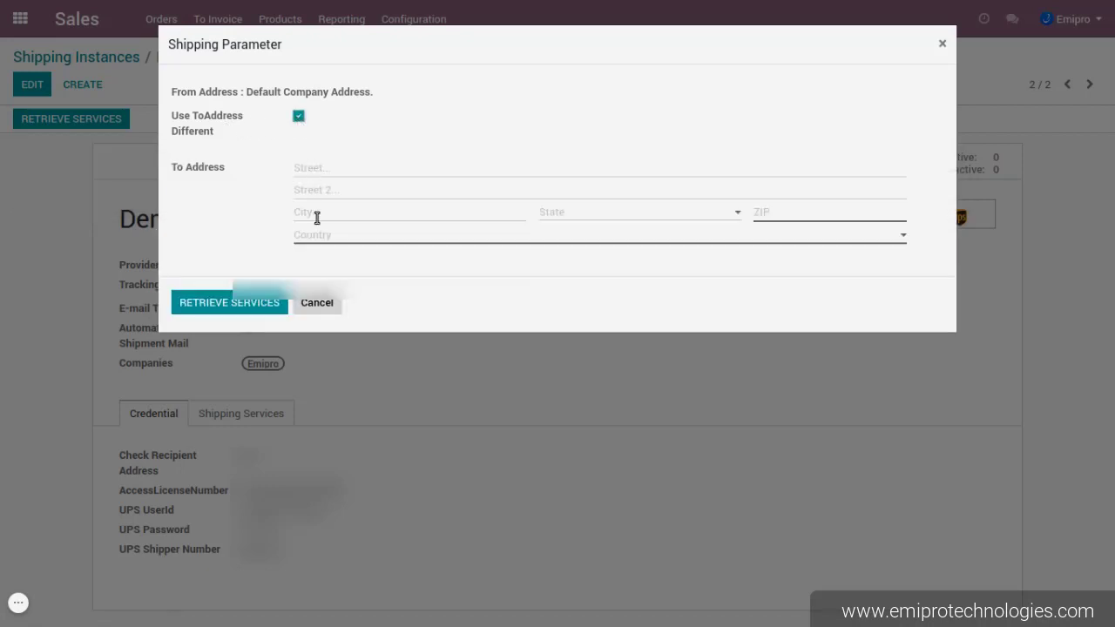
left_click(298, 117)
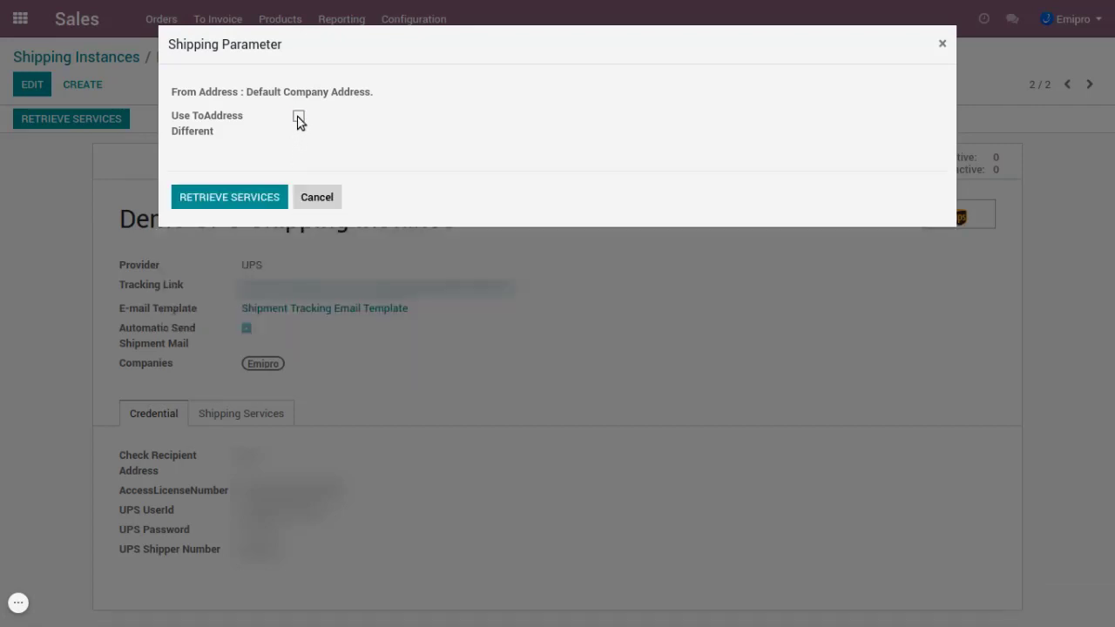
left_click(235, 198)
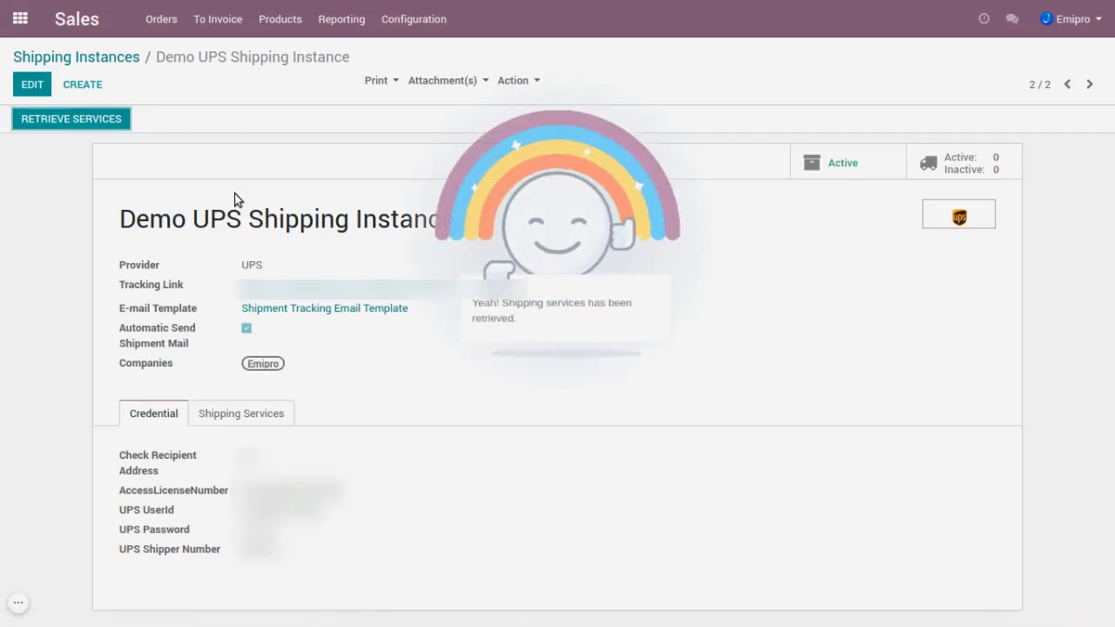
Step: Start a delivery method from the retrieved Standard service, with kg as shipping UoM and [Delivery_008] Normal Delivery Charges as delivery product
left_click(260, 419)
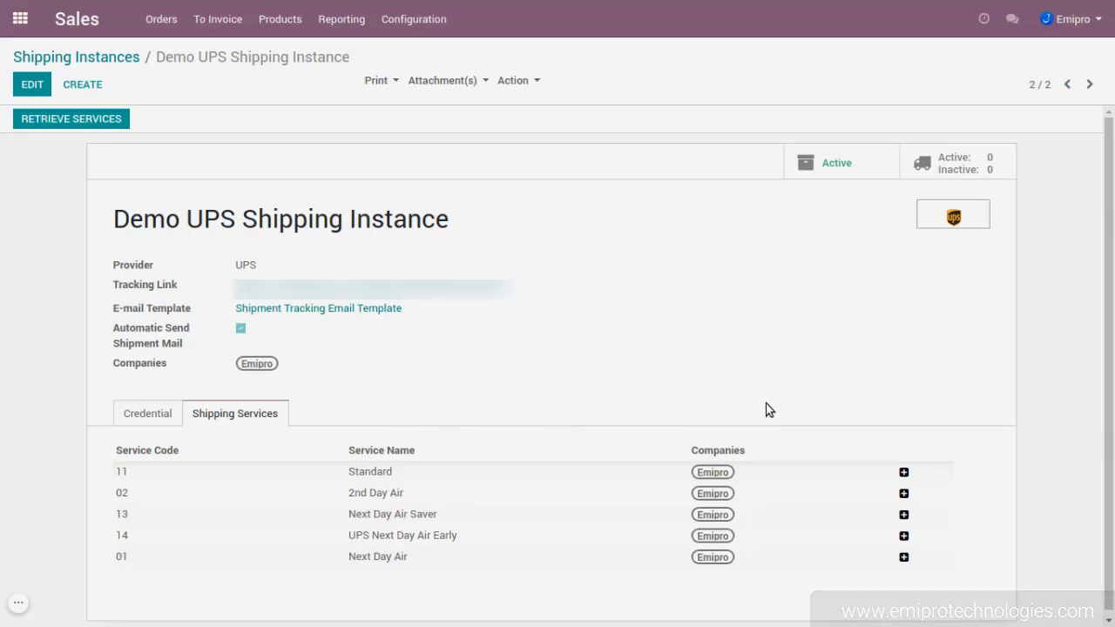
left_click(904, 475)
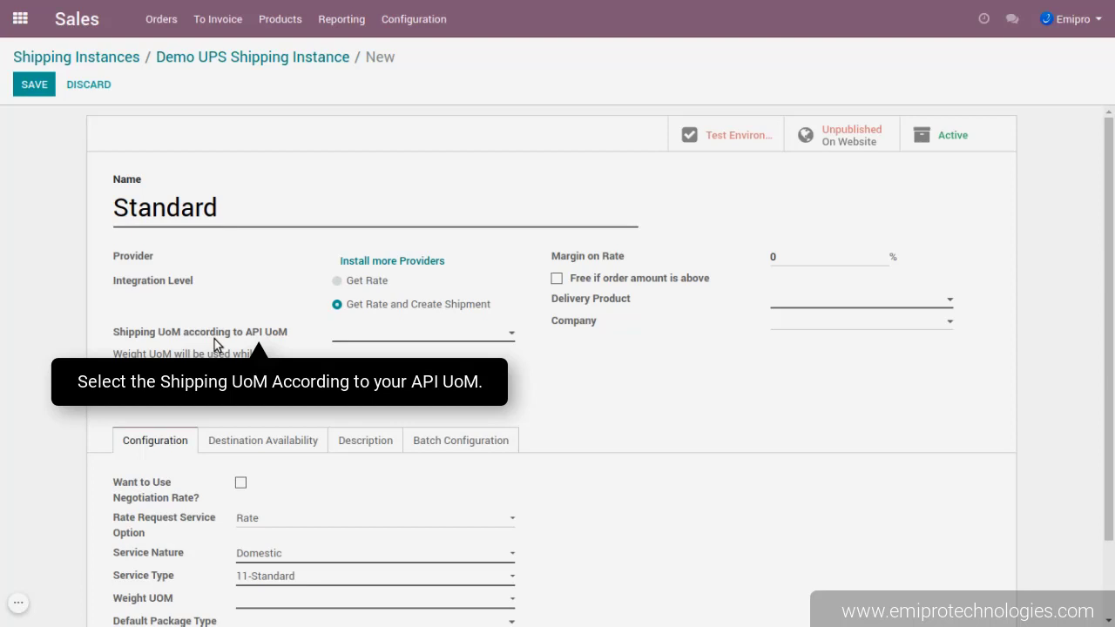
left_click(375, 339)
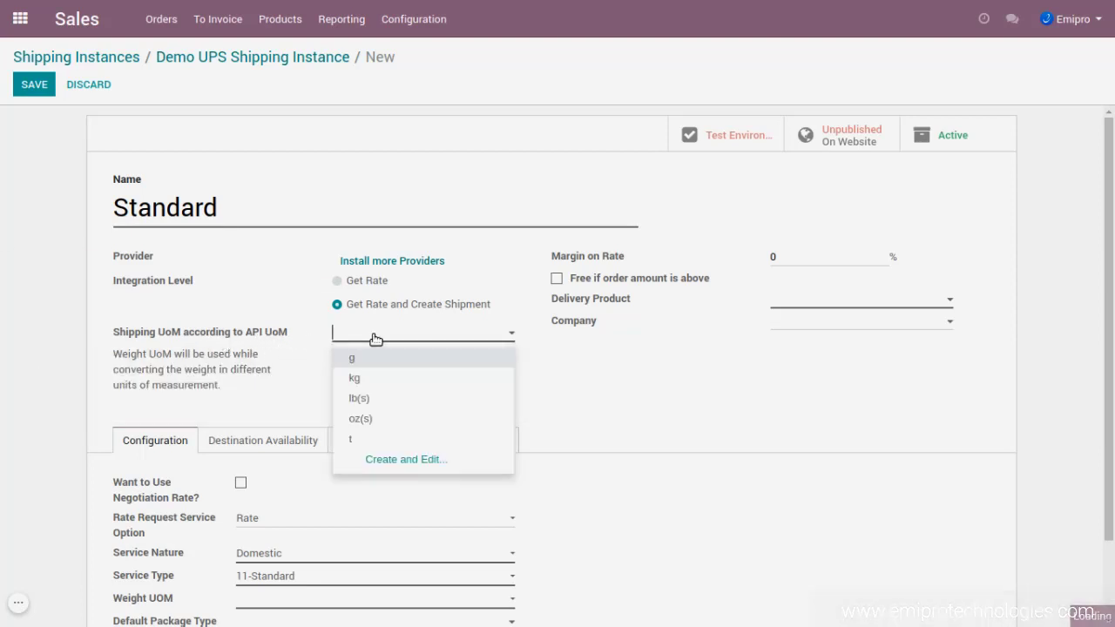
left_click(355, 378)
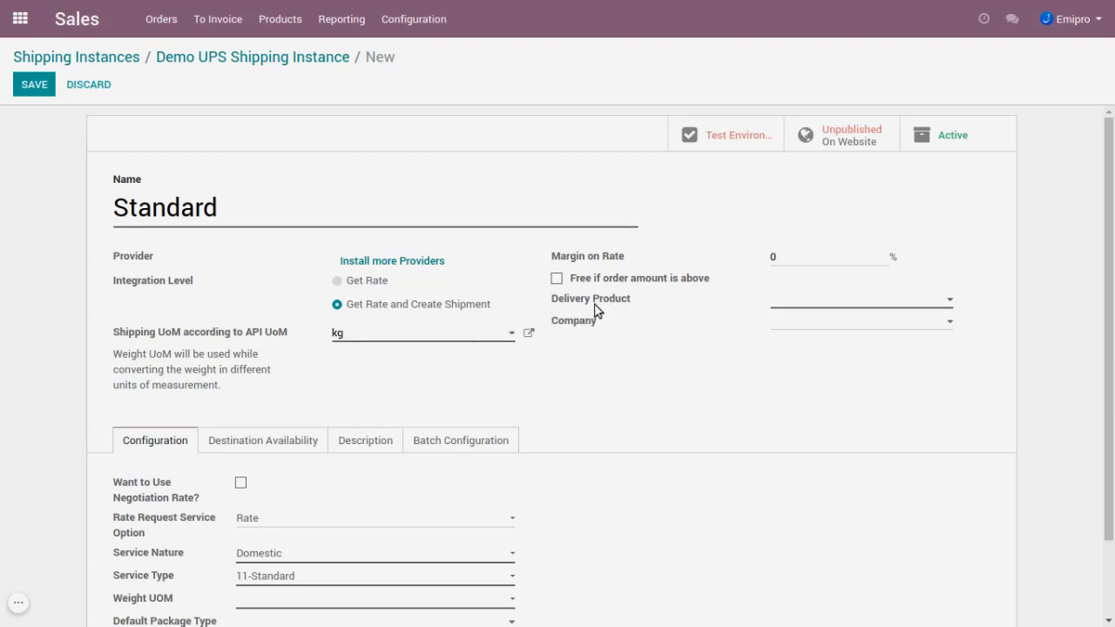
left_click(808, 302)
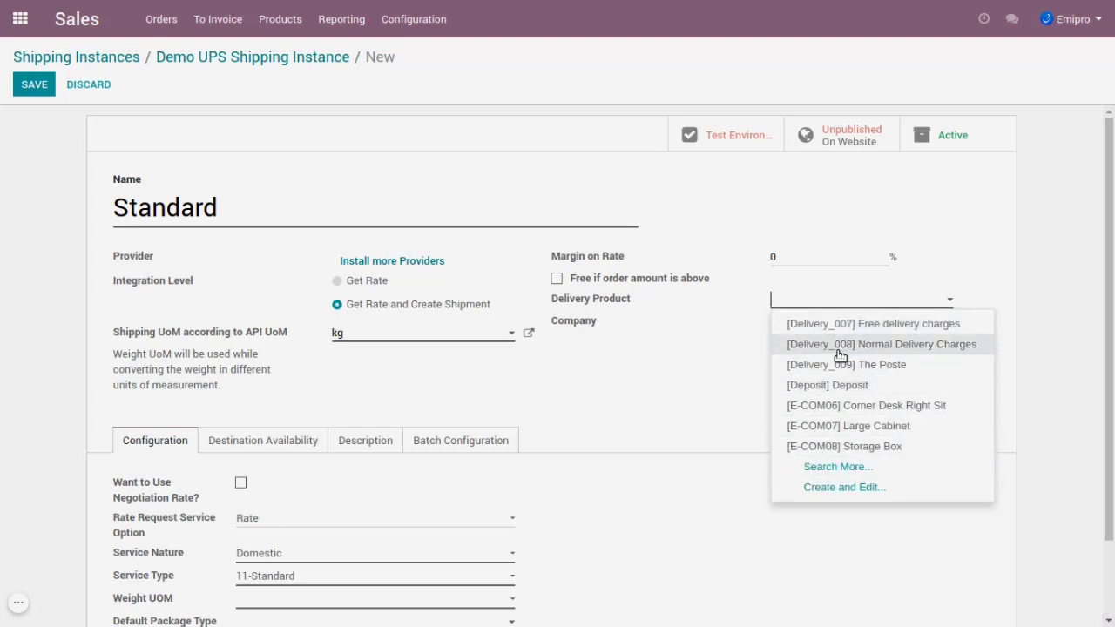
left_click(775, 345)
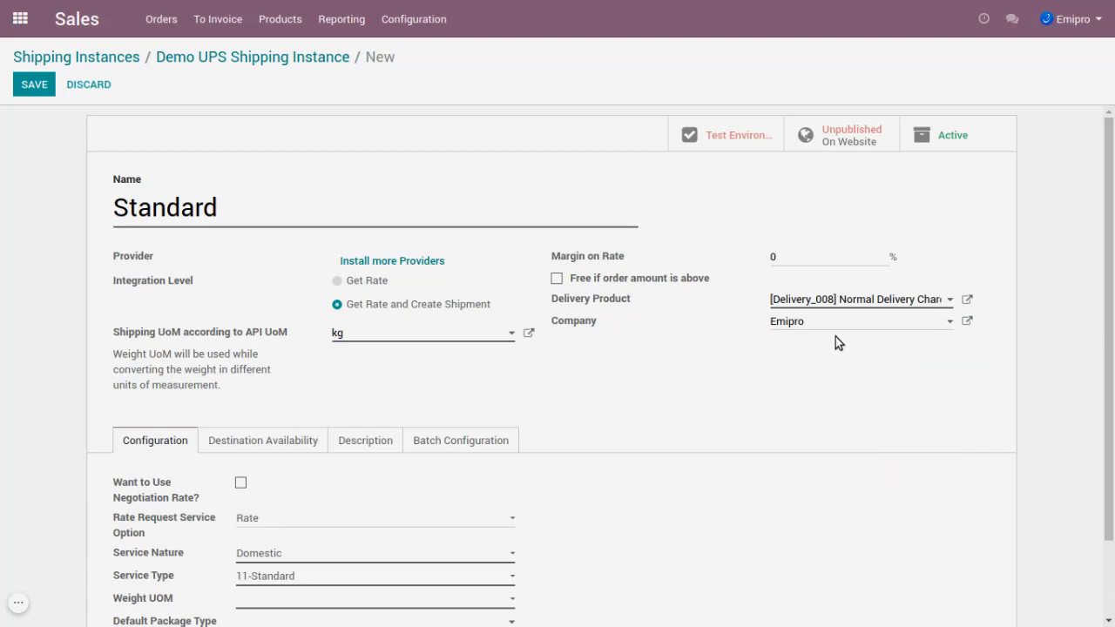
Step: Configure the Standard method with rate request option Rate, service nature Domestic and service type 11-Standard
scroll(607, 406, "down", 2)
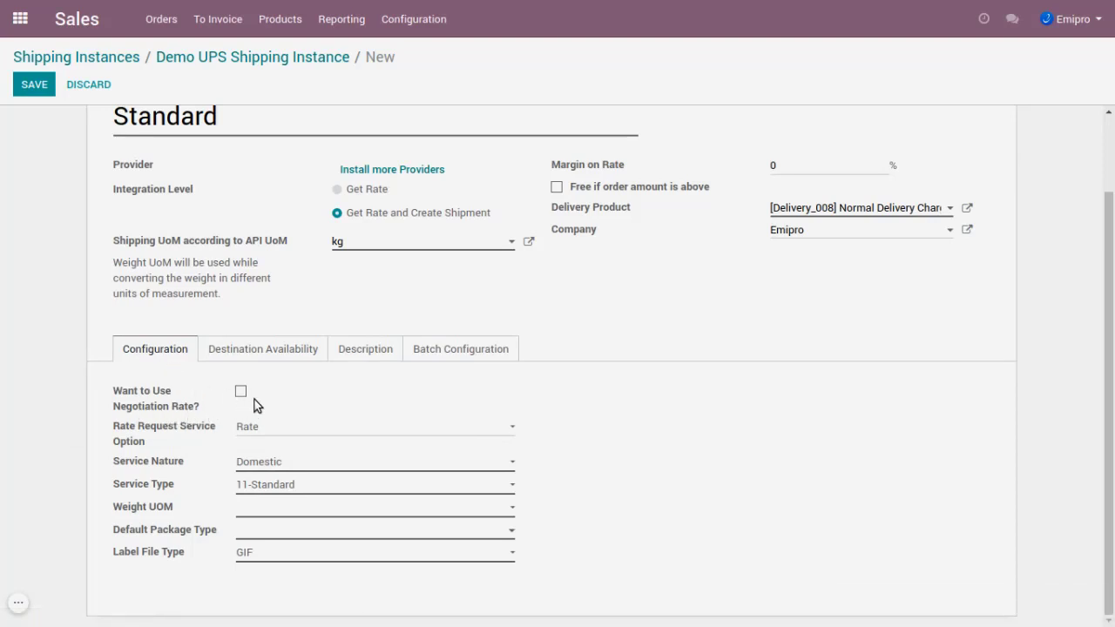
left_click(281, 434)
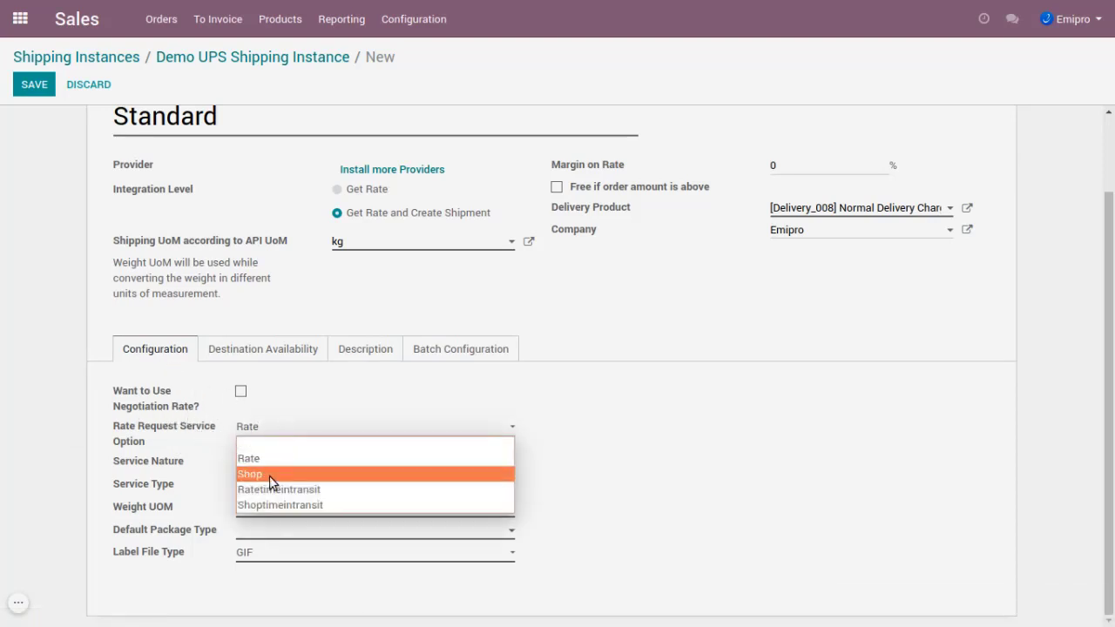
left_click(268, 459)
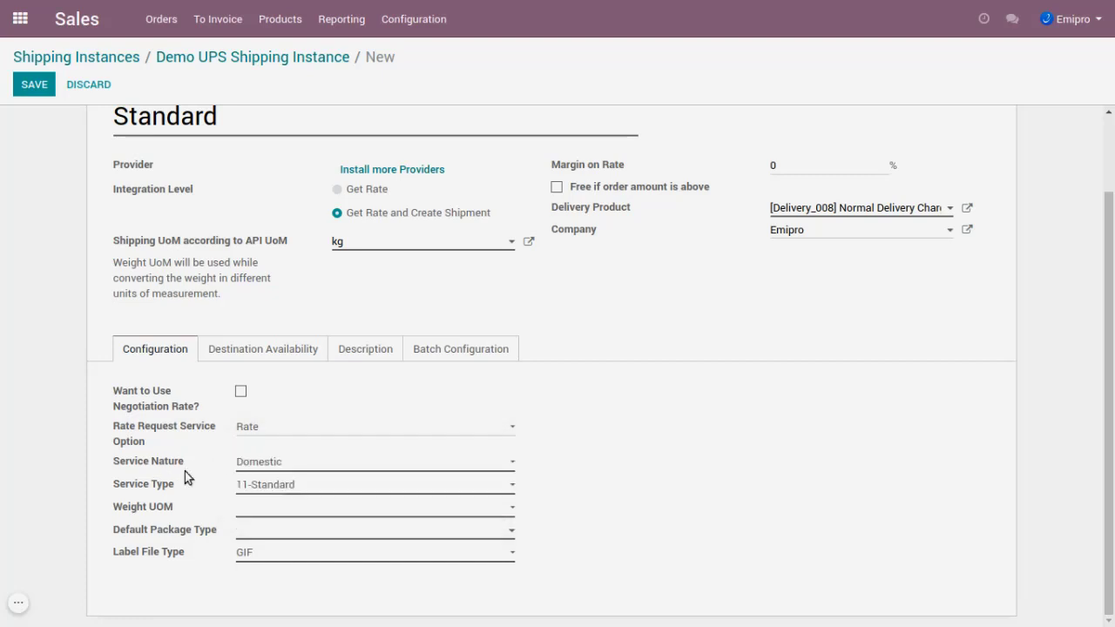
left_click(305, 465)
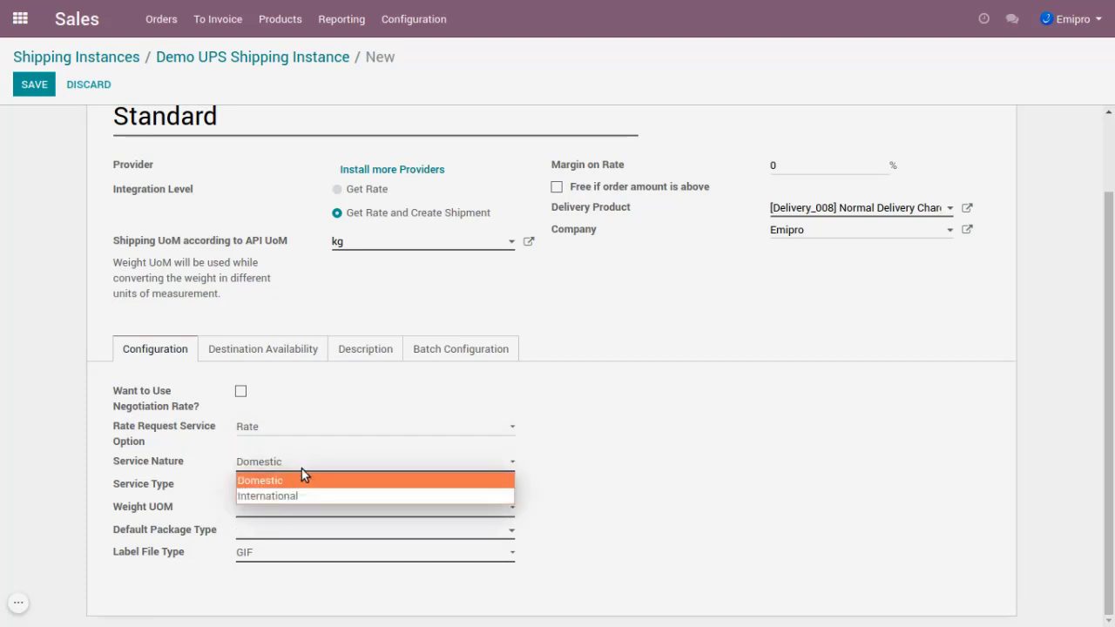
left_click(288, 480)
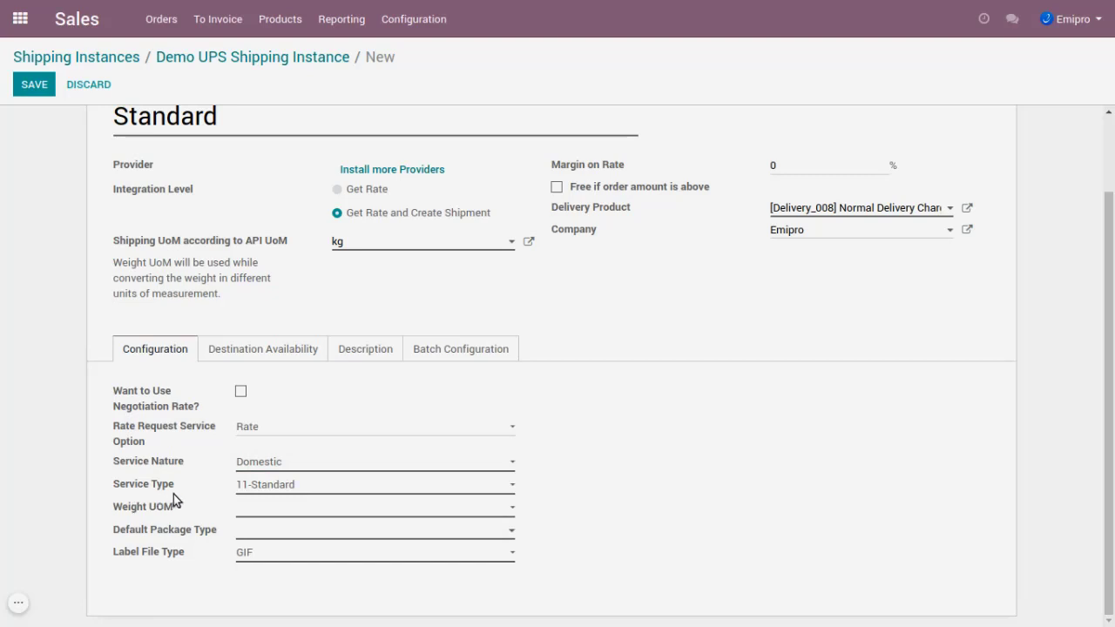
left_click(299, 487)
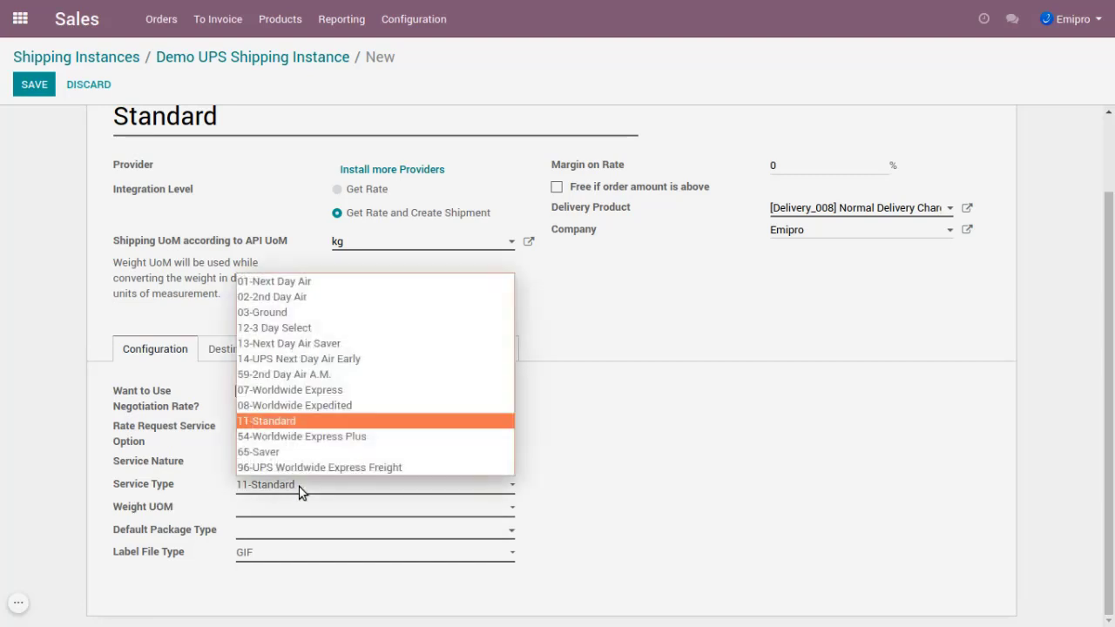
left_click(280, 420)
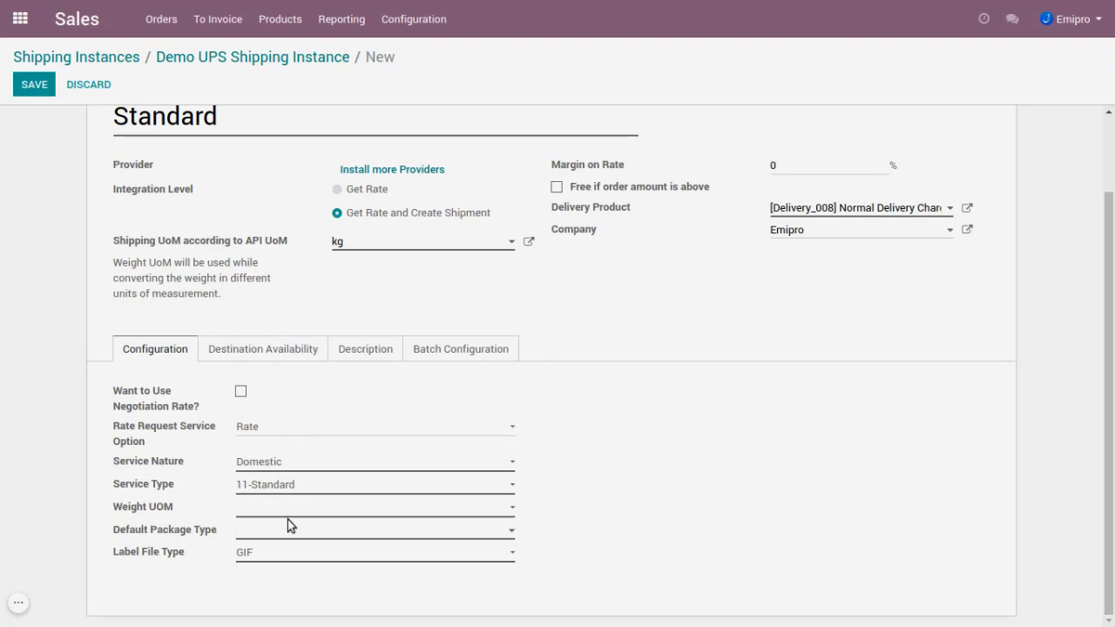
Step: Set the weight UOM to KGS-Kilograms, the default package type to Customer Supplied Package and the label file type to PNG
left_click(315, 513)
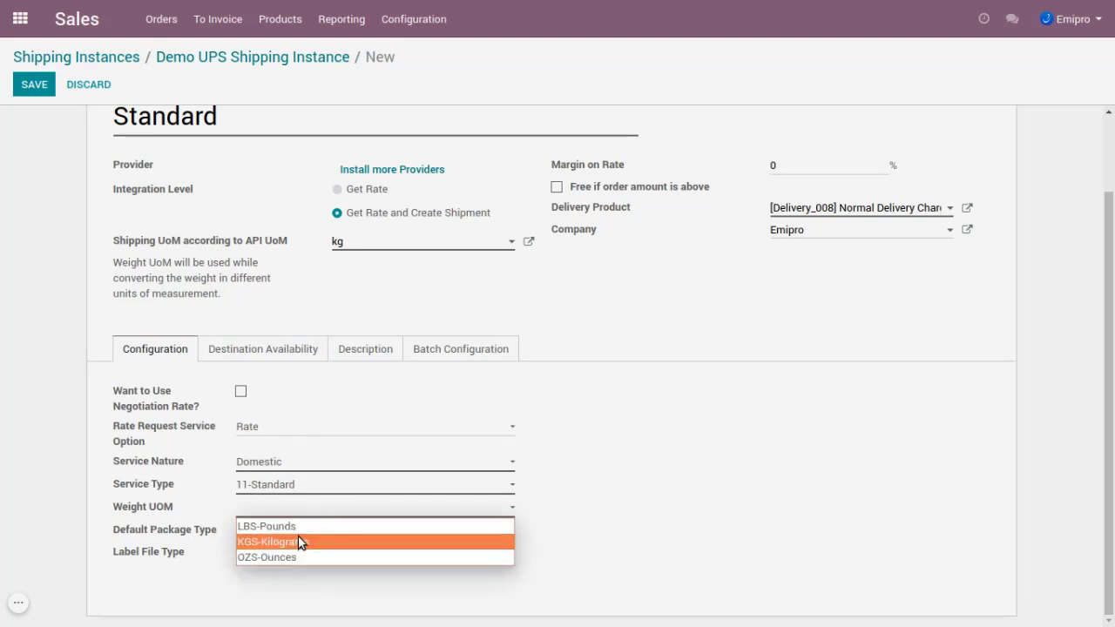
left_click(300, 540)
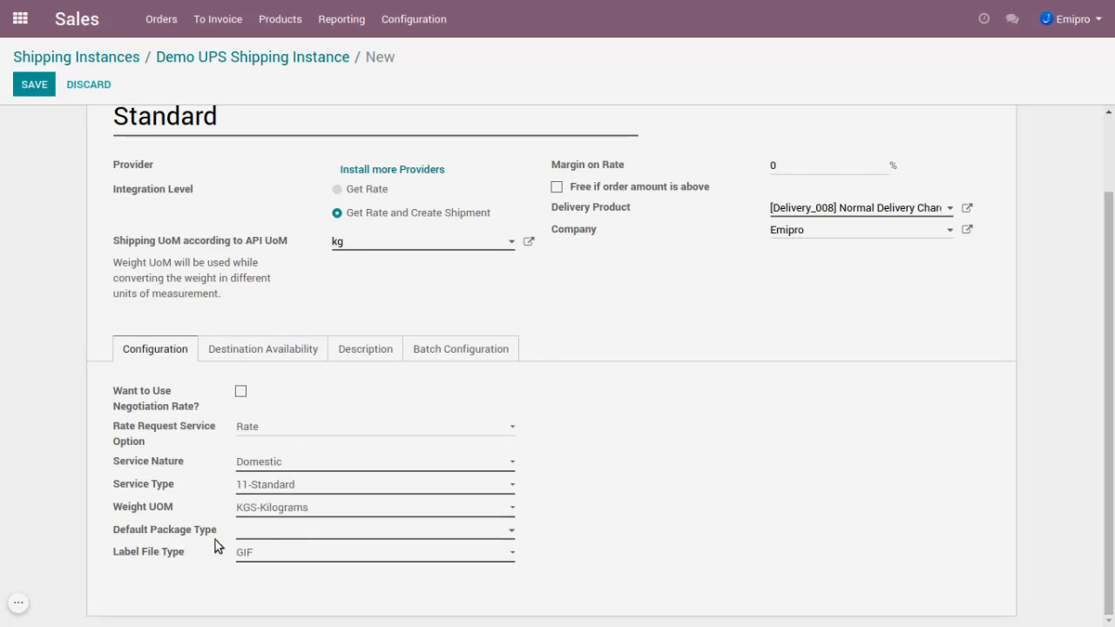
left_click(289, 532)
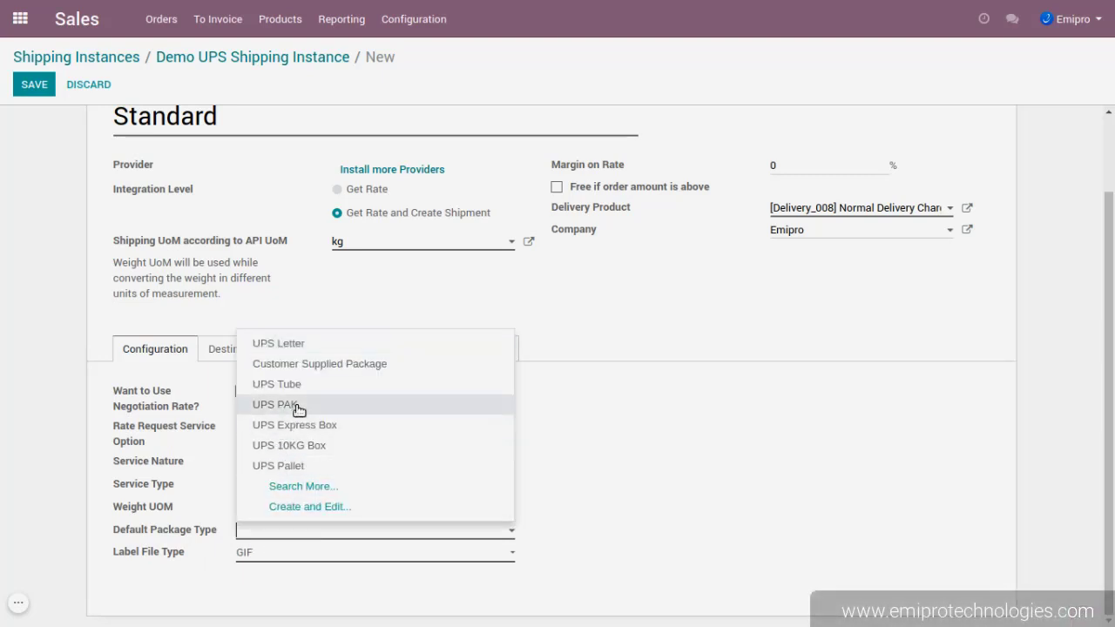
left_click(336, 364)
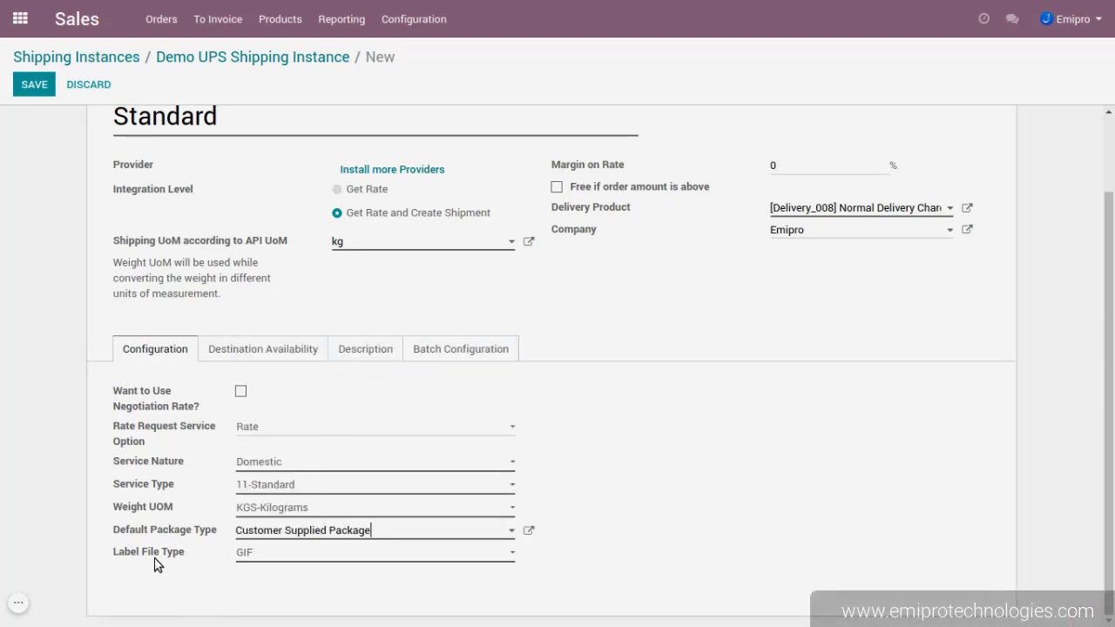
left_click(298, 558)
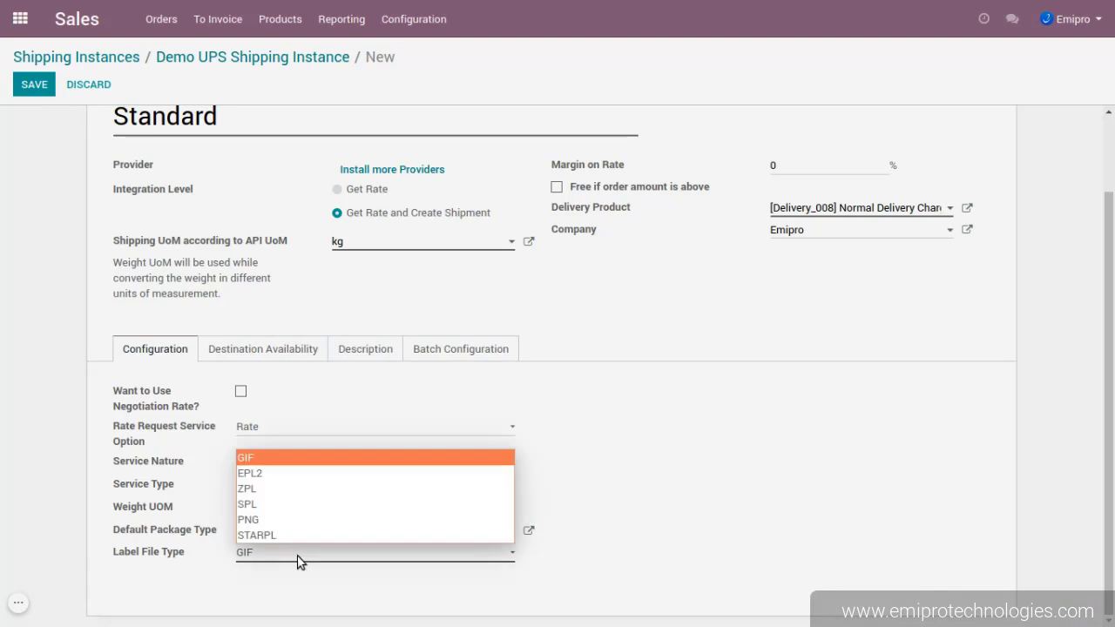
left_click(273, 521)
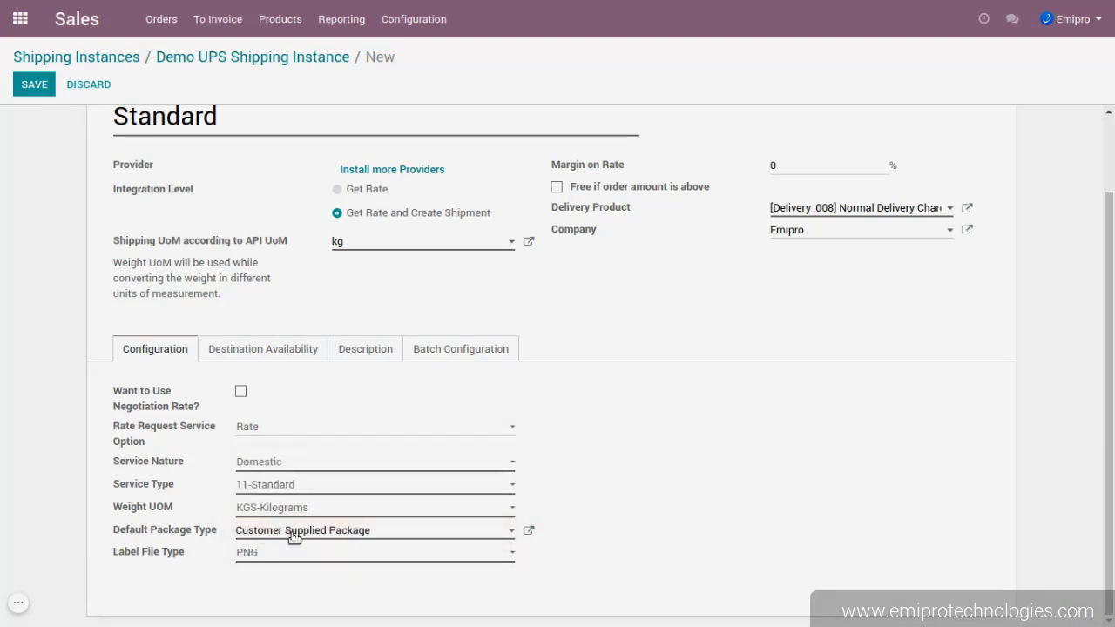
scroll(42, 241, "up", 2)
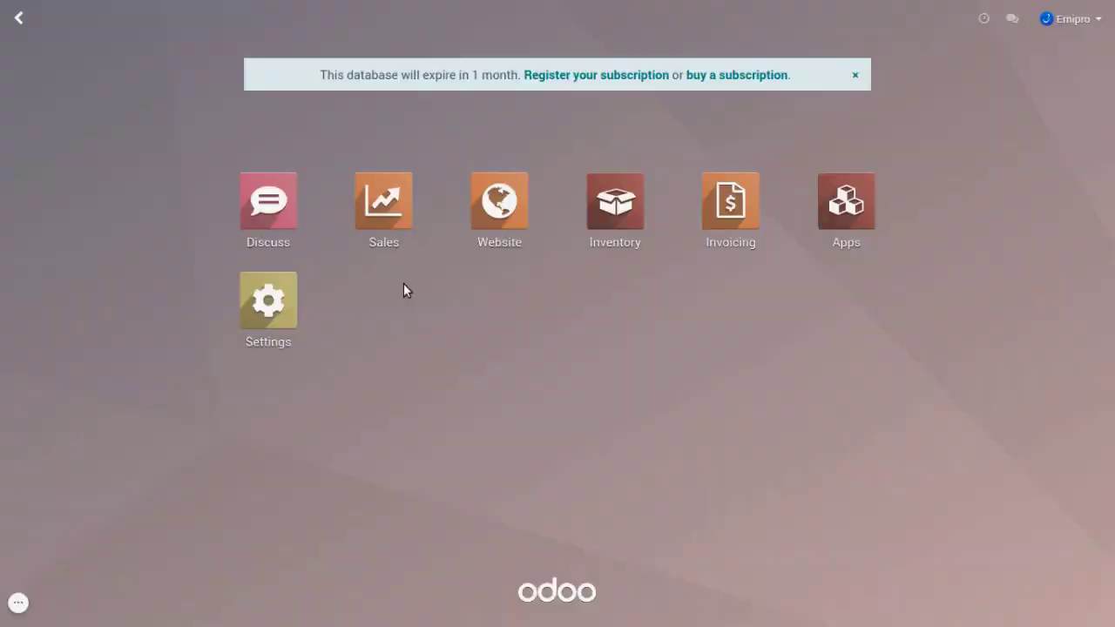
Step: View the list of delivery methods in the Sales app's configuration
left_click(385, 222)
left_click(399, 21)
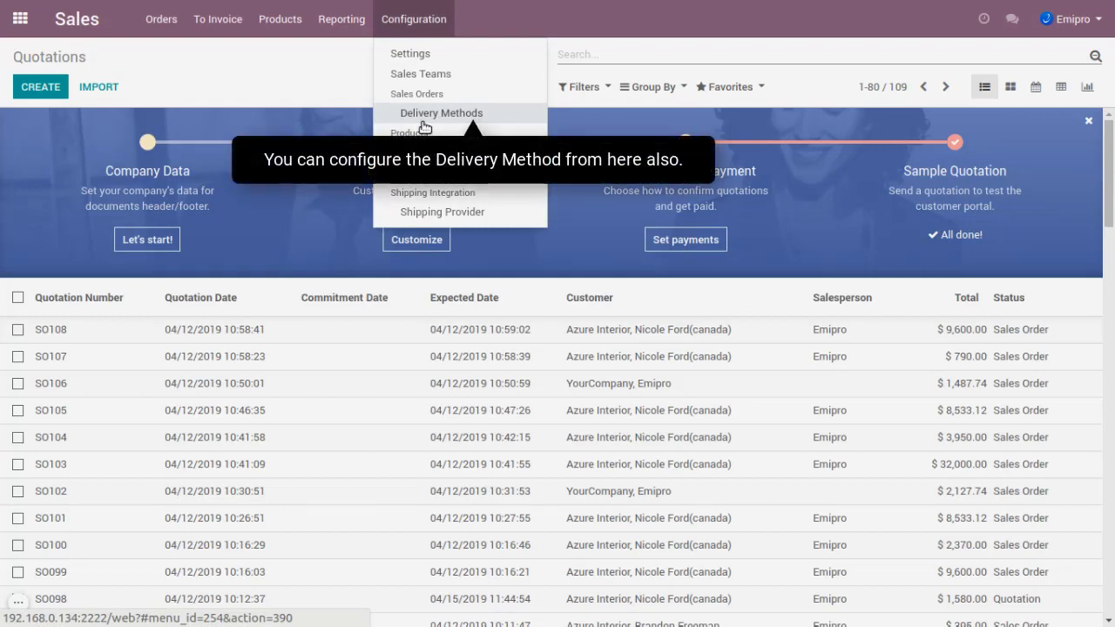
left_click(426, 123)
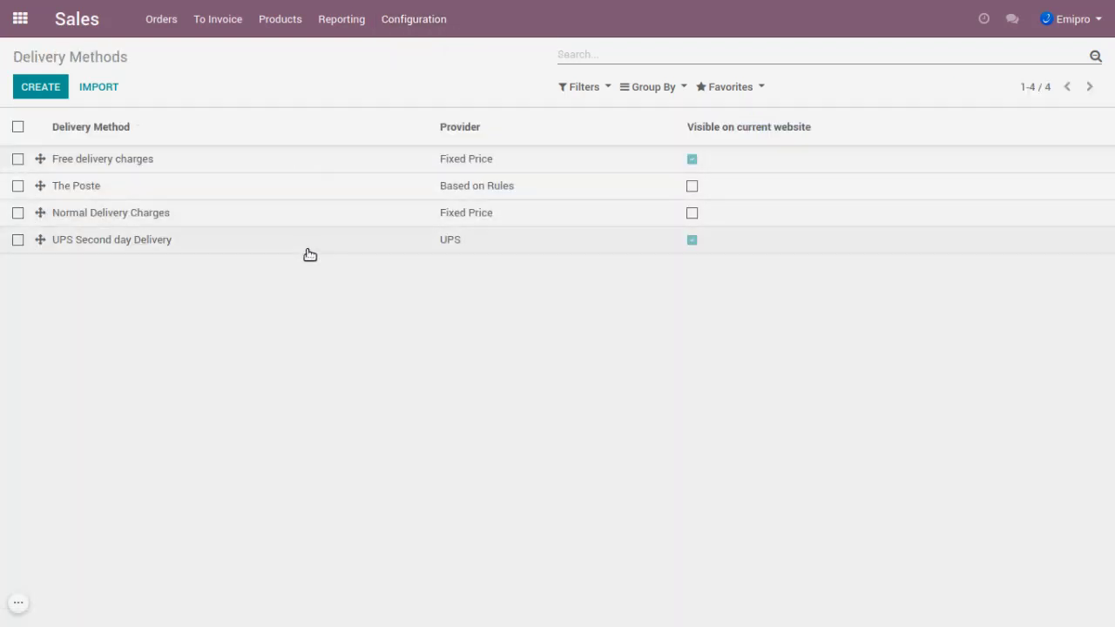
Step: Switch to the Inventory app, view its delivery methods list, and return to the app overview
left_click(19, 19)
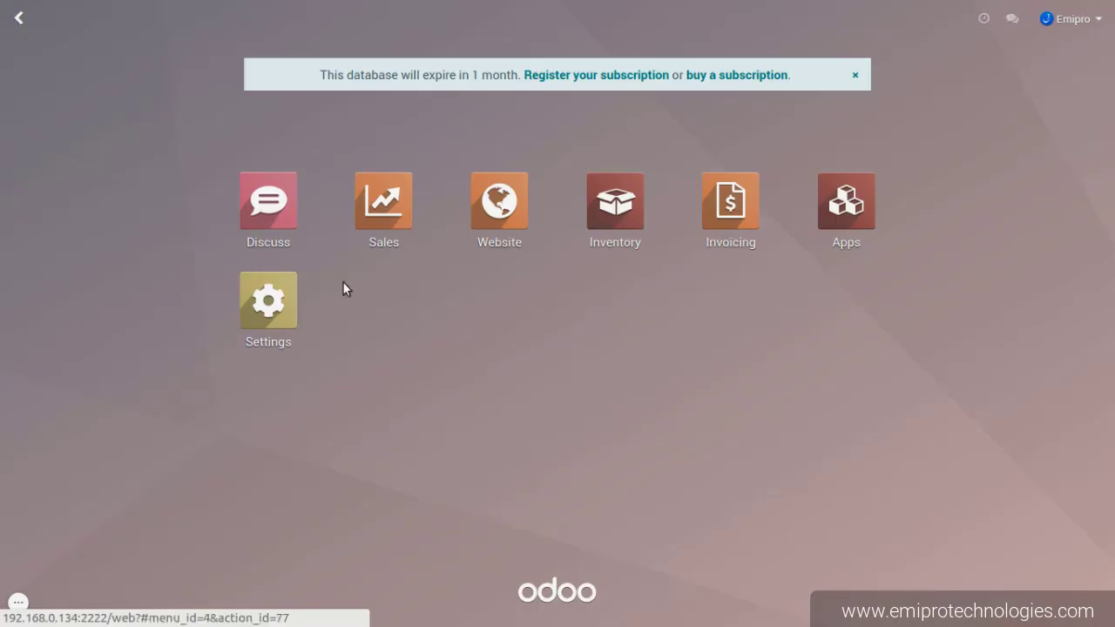
left_click(593, 207)
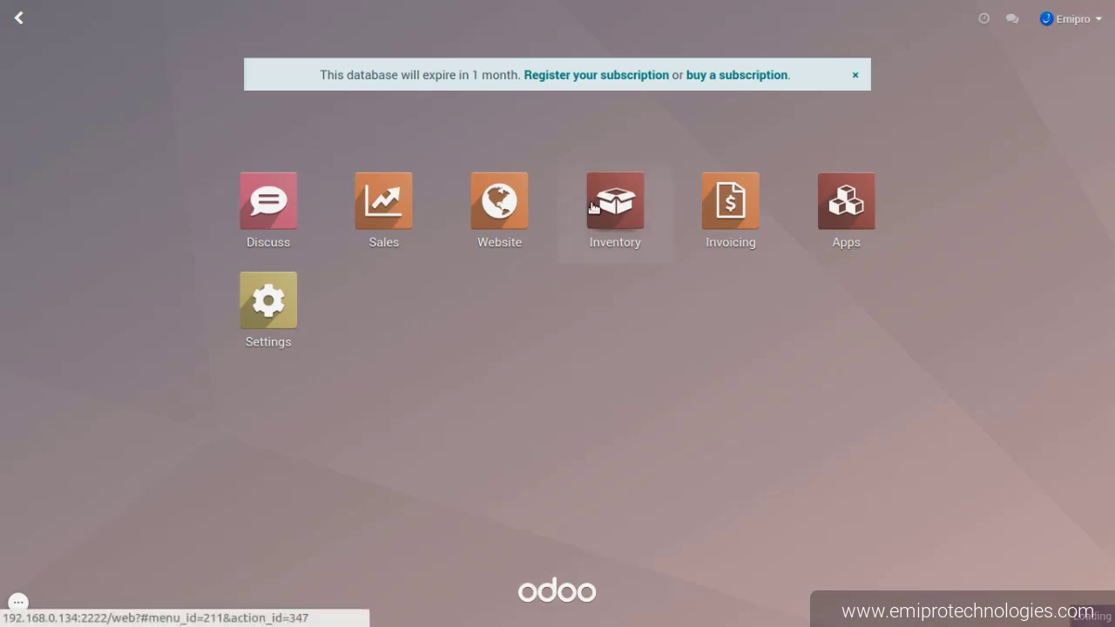
left_click(479, 24)
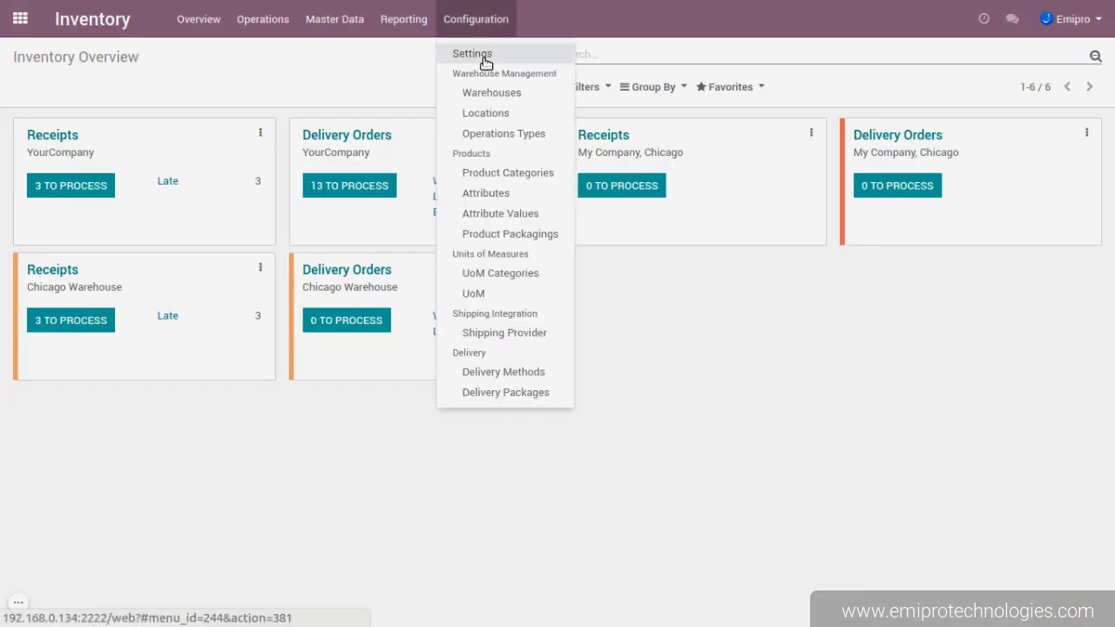
left_click(498, 374)
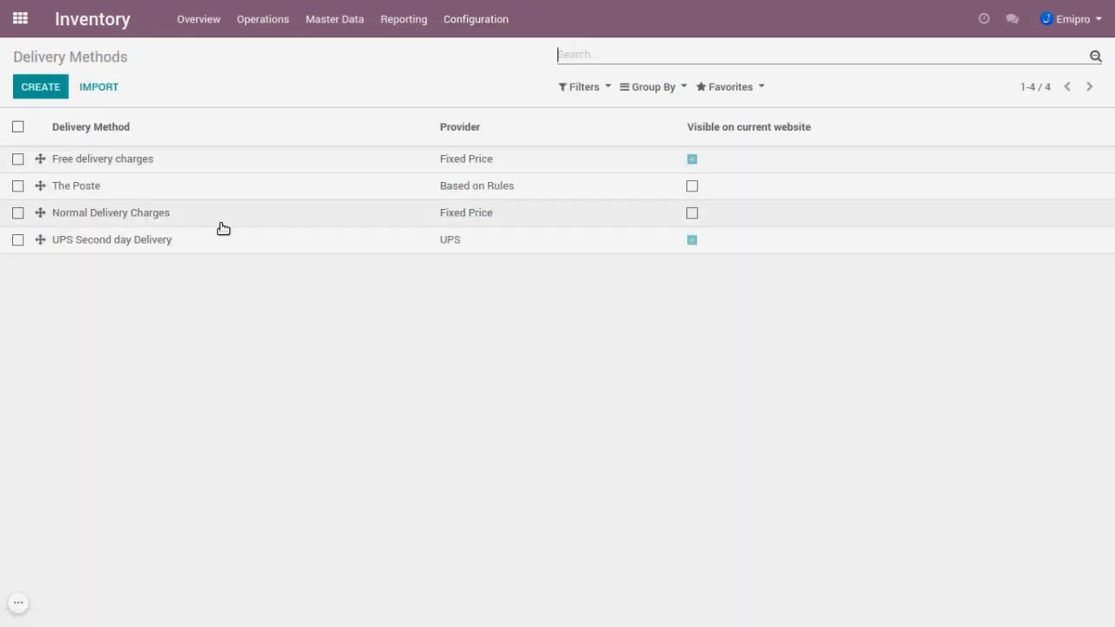
left_click(20, 19)
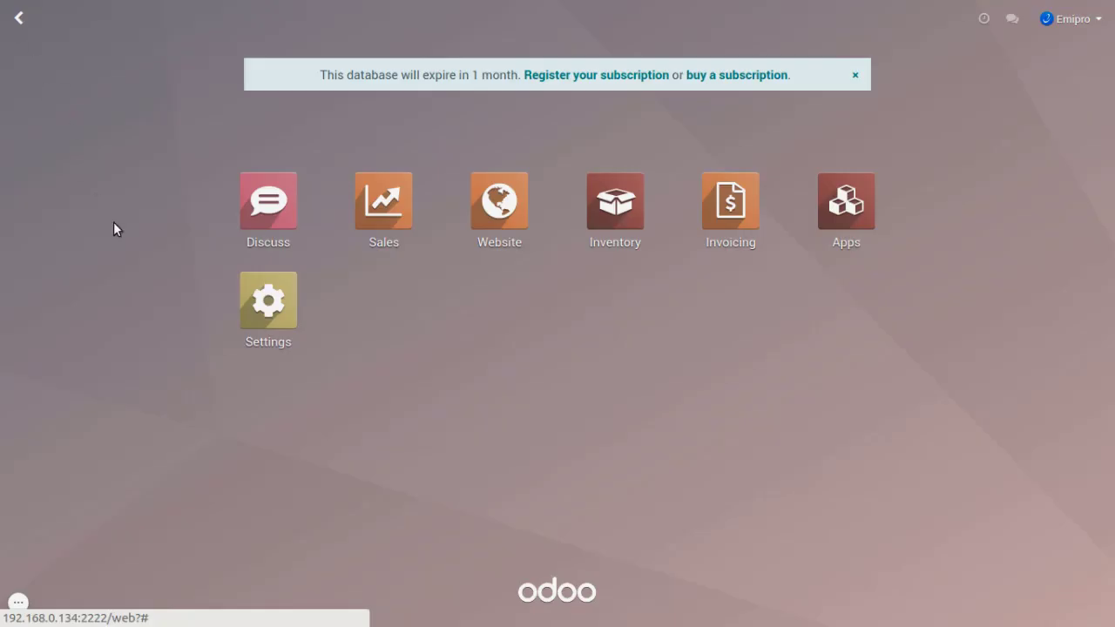